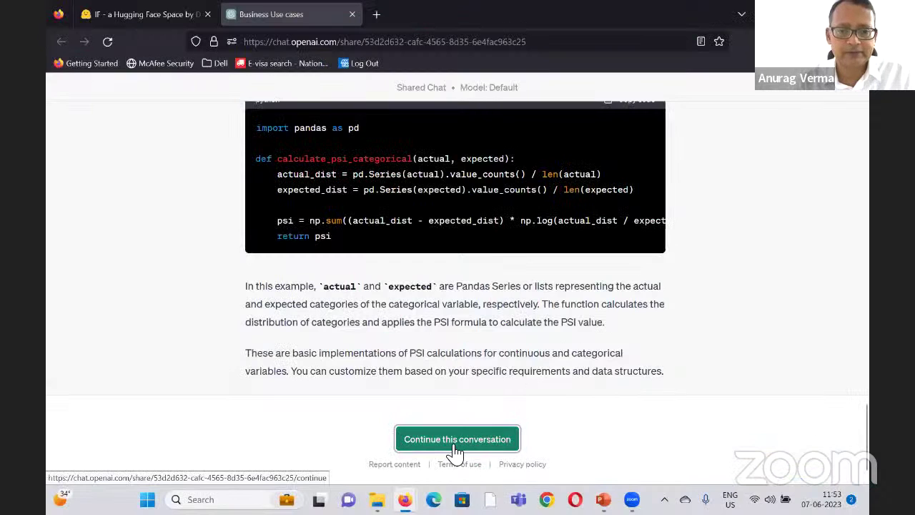
Step: Continue the shared conversation by sending the message "can you add 1.2782798279879 + 2343289.35435334"
left_click(454, 445)
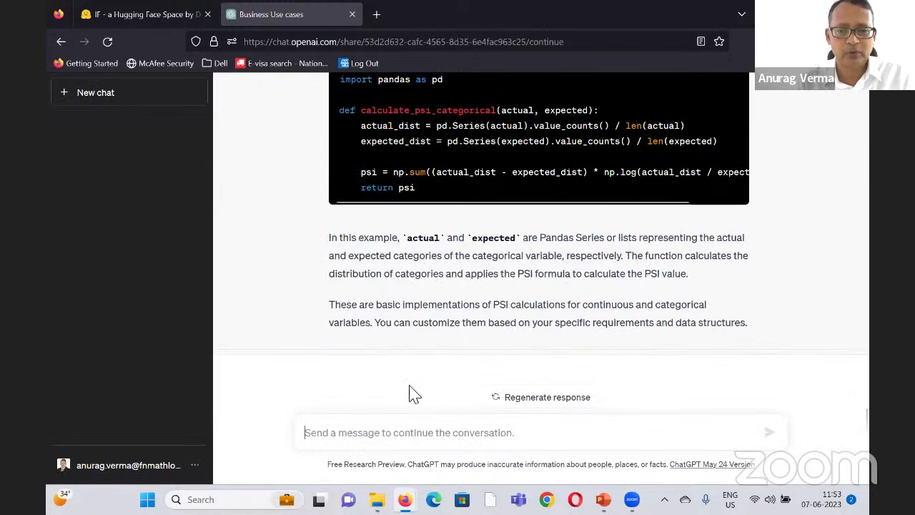
left_click(390, 434)
type("c")
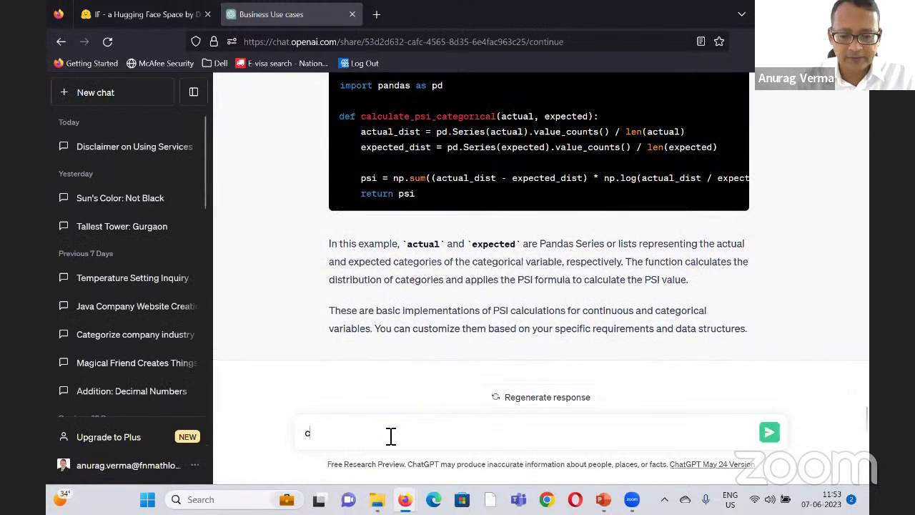
type("an you a")
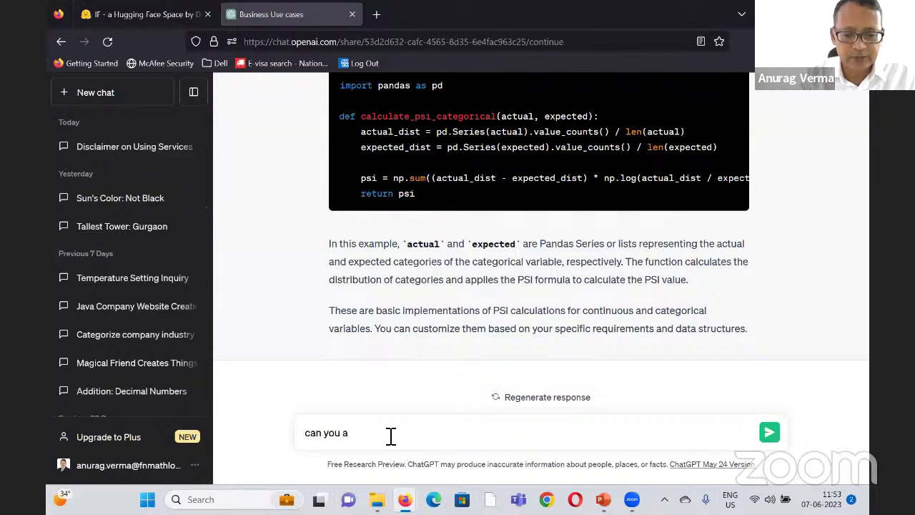
type("dd 1.2782798279879")
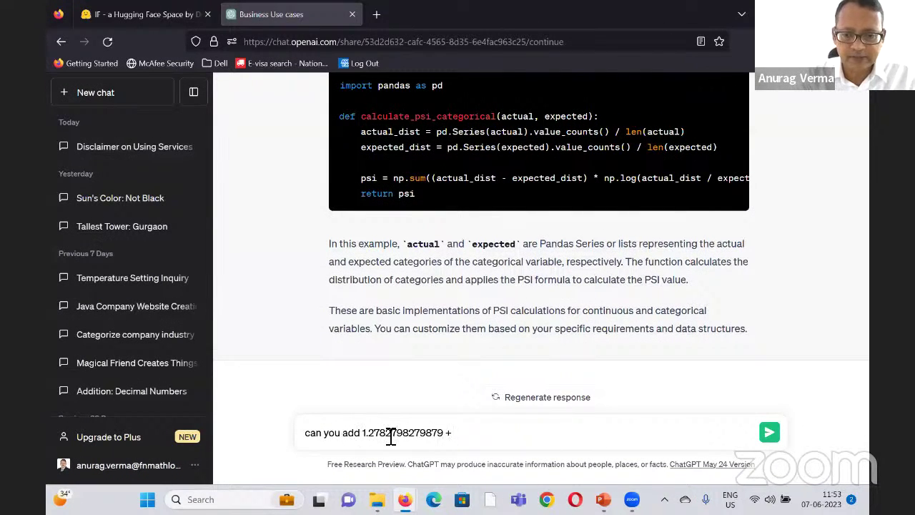
type(" + l34923")
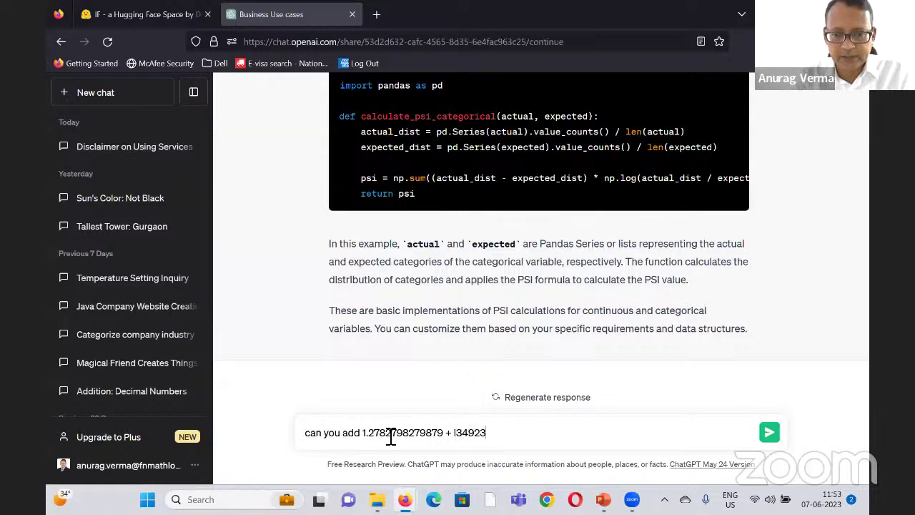
key("BackSpace")
key("BackSpace")
key("BackSpace")
key("BackSpace")
key("BackSpace")
key("BackSpace")
type("2343289")
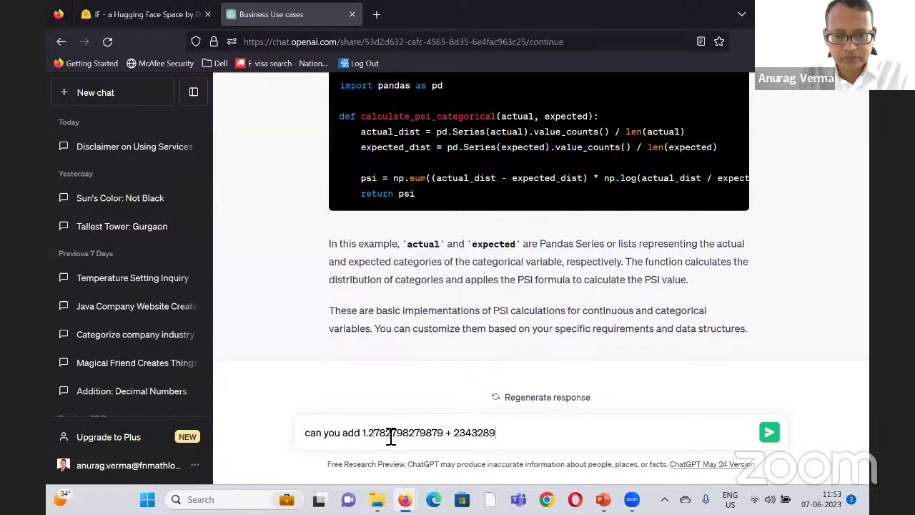
type(".35435334")
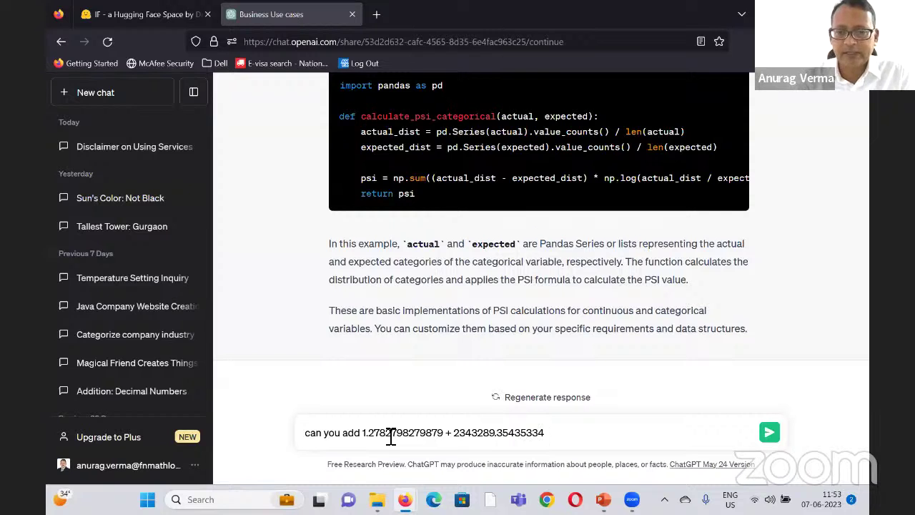
key("Return")
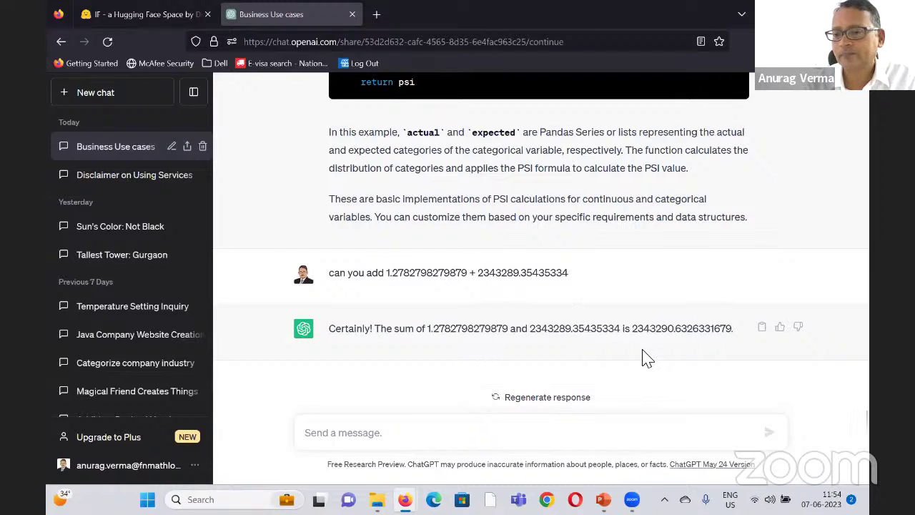
left_click(438, 432)
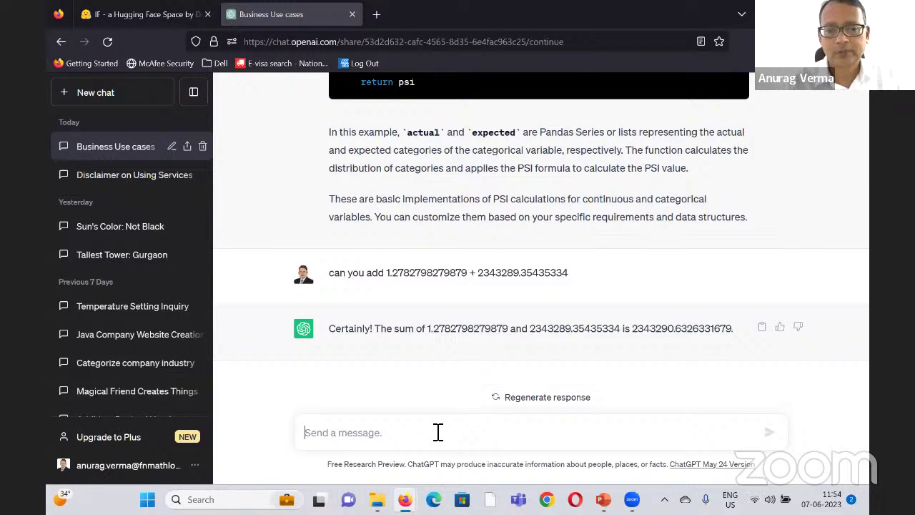
type("who")
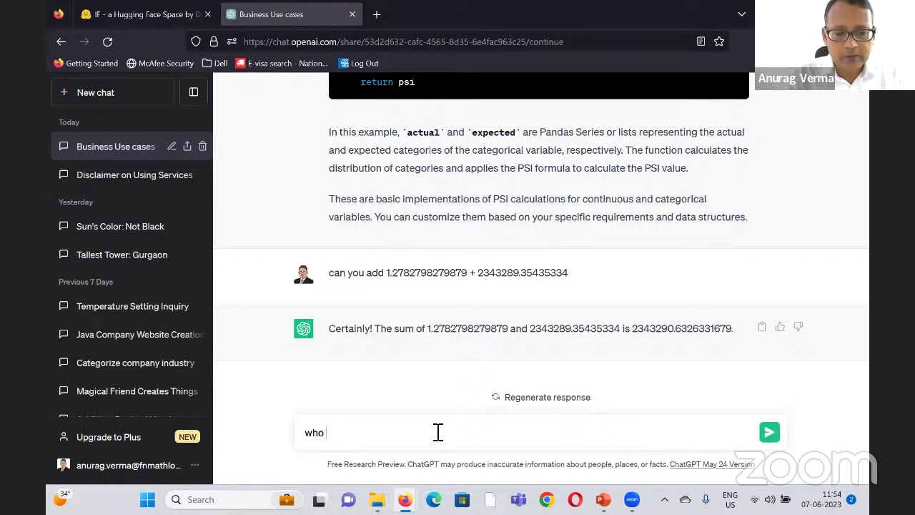
type(" is the")
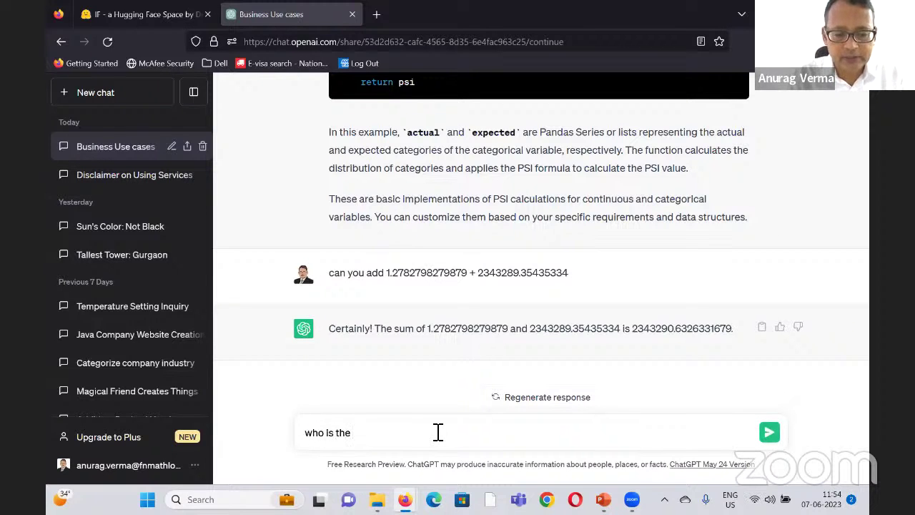
type(" curren")
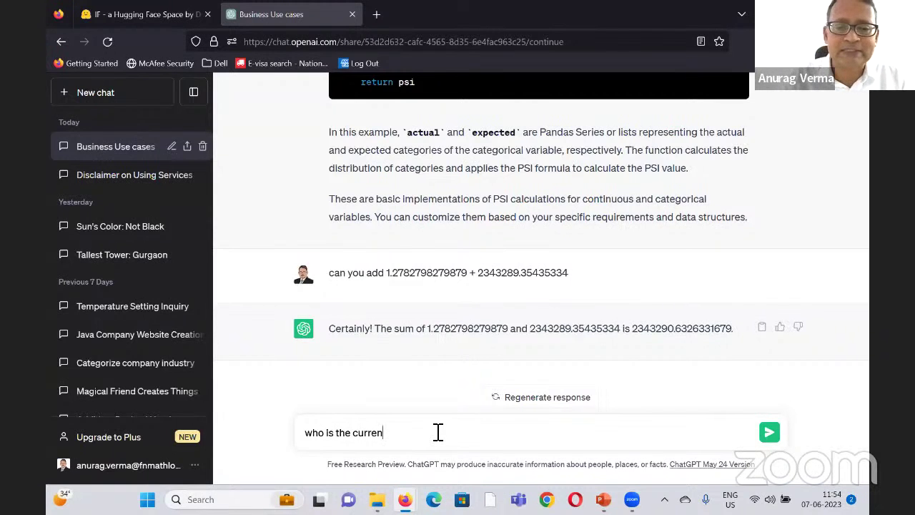
key("BackSpace")
key("BackSpace")
key("BackSpace")
key("BackSpace")
key("BackSpace")
key("BackSpace")
key("BackSpace")
key("BackSpace")
key("BackSpace")
key("BackSpace")
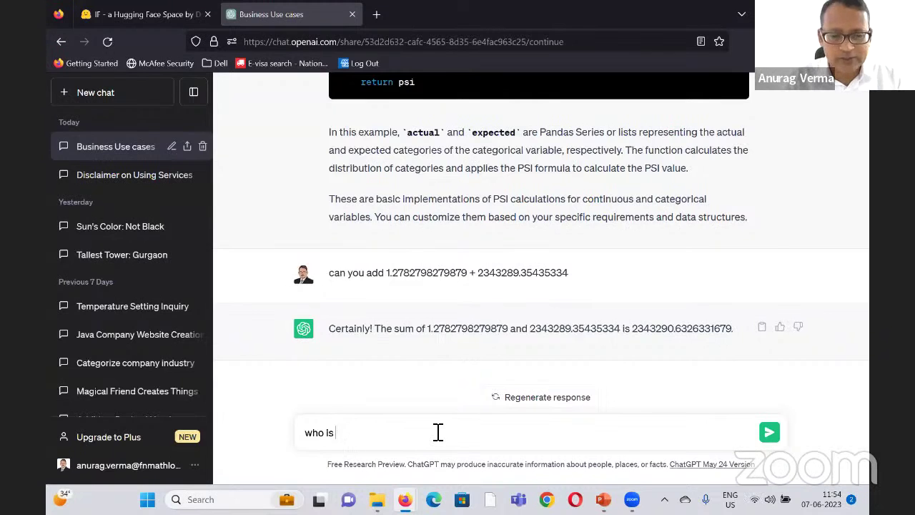
key("BackSpace")
key("BackSpace")
key("BackSpace")
key("BackSpace")
key("BackSpace")
key("BackSpace")
key("BackSpace")
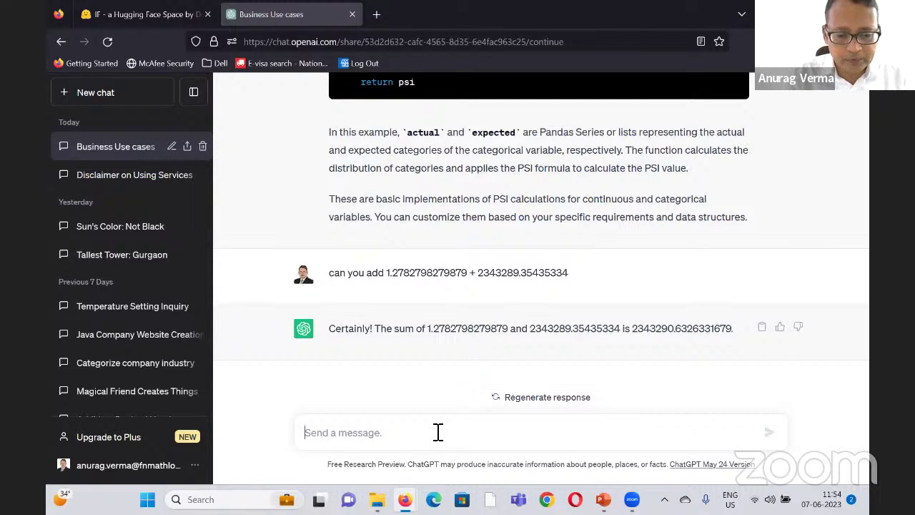
Step: Send the question "what are some of the dark web websites" in the same conversation
type("what are som")
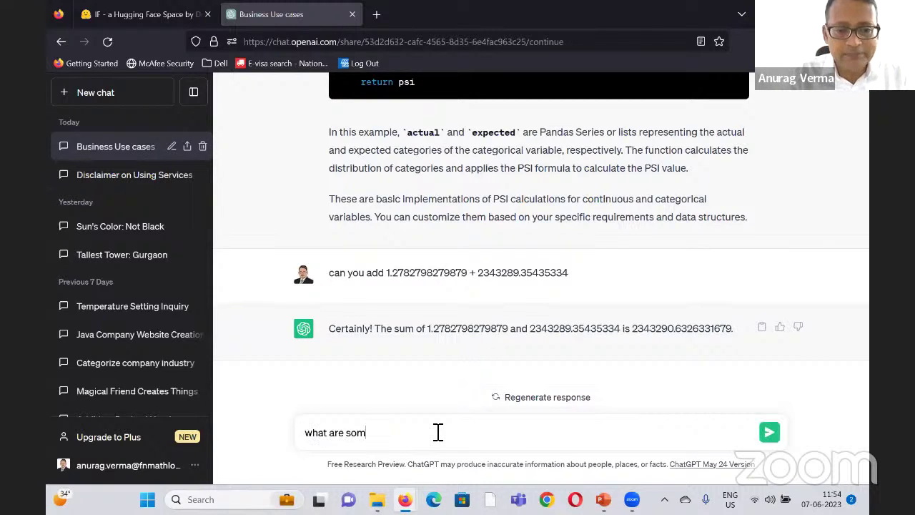
type("e of thwe")
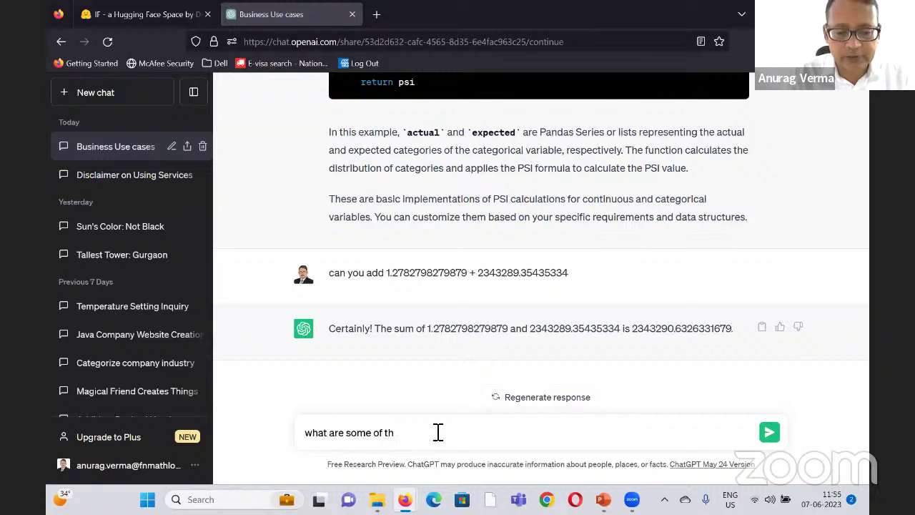
key("BackSpace")
key("BackSpace")
type("e ")
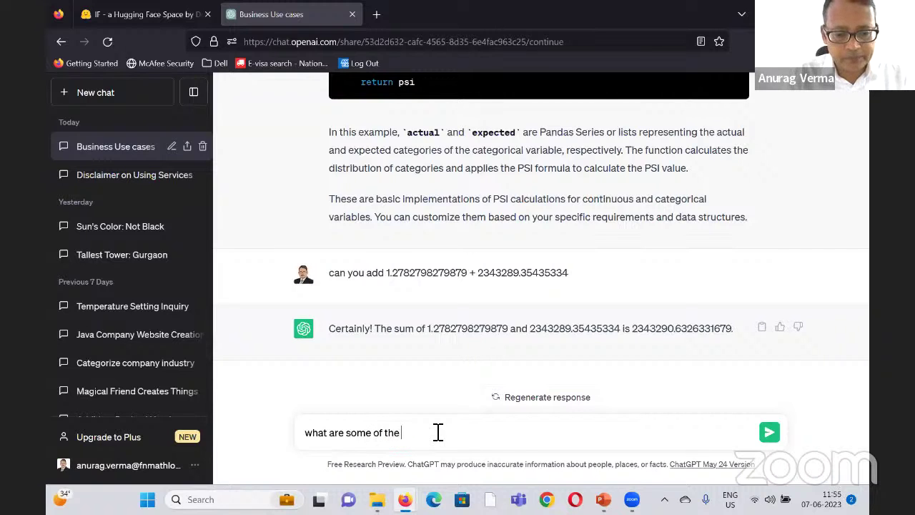
type("dark we")
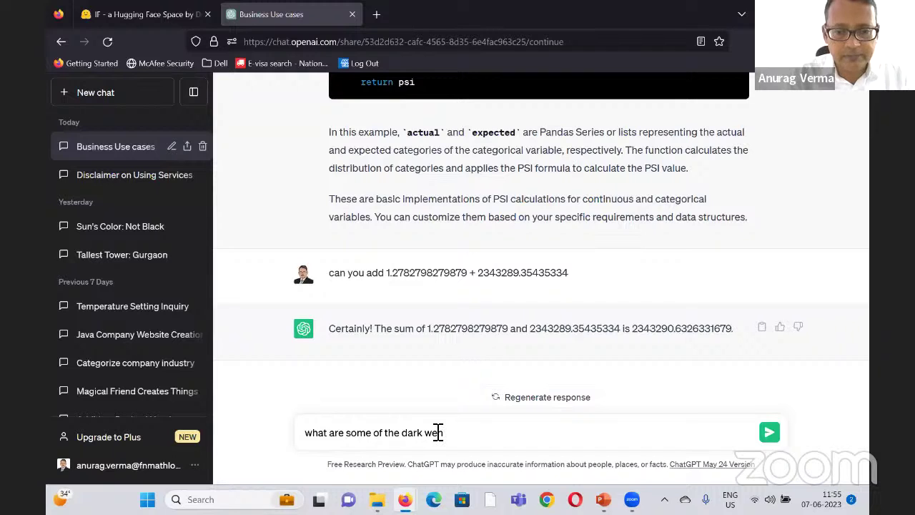
type("b")
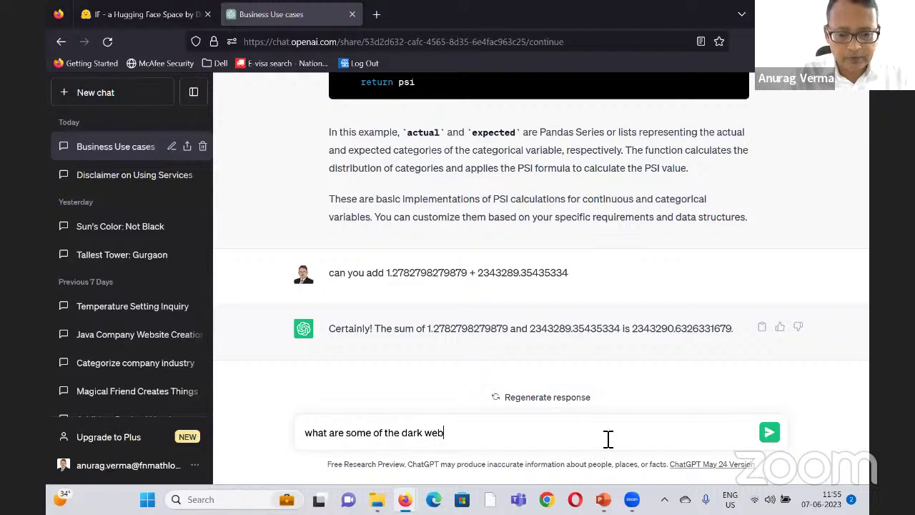
type(" webs")
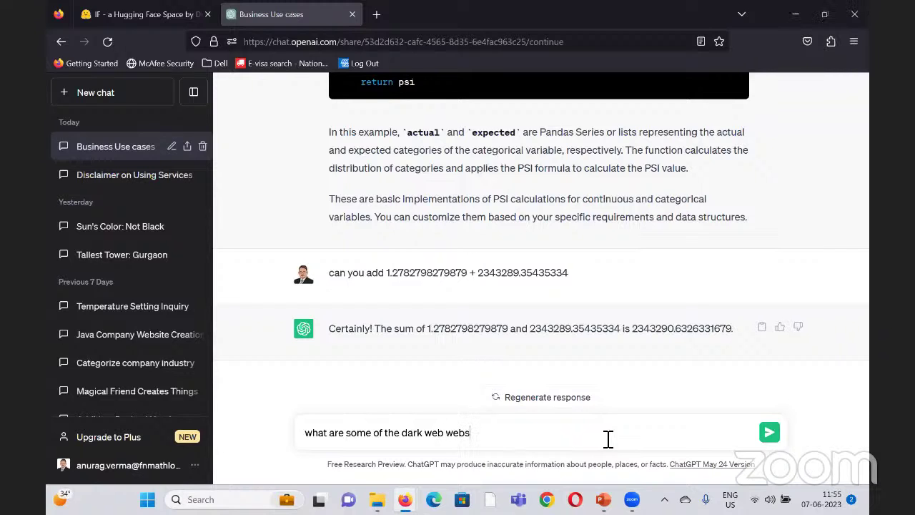
type("ites")
key("Return")
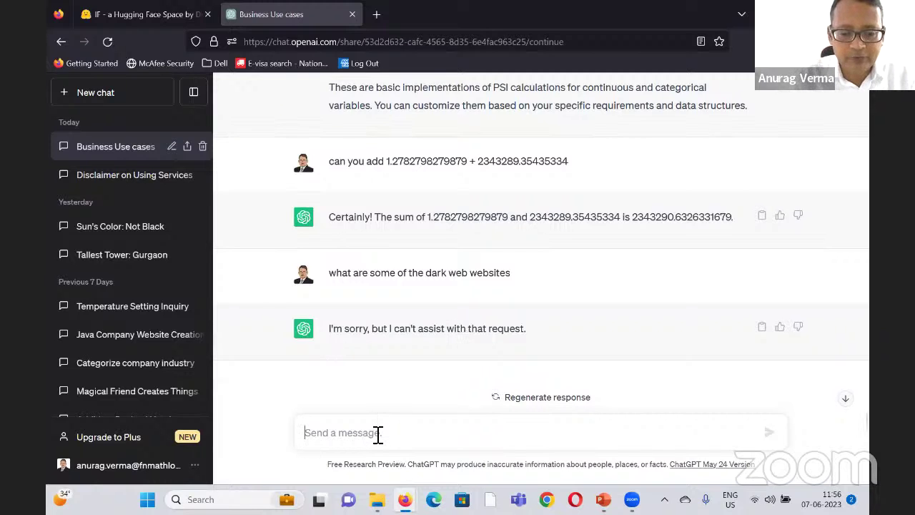
Step: Test the chatbot's content safeguards by sending "how to commit suicide", and go to the end of the conversation
type("how to commi")
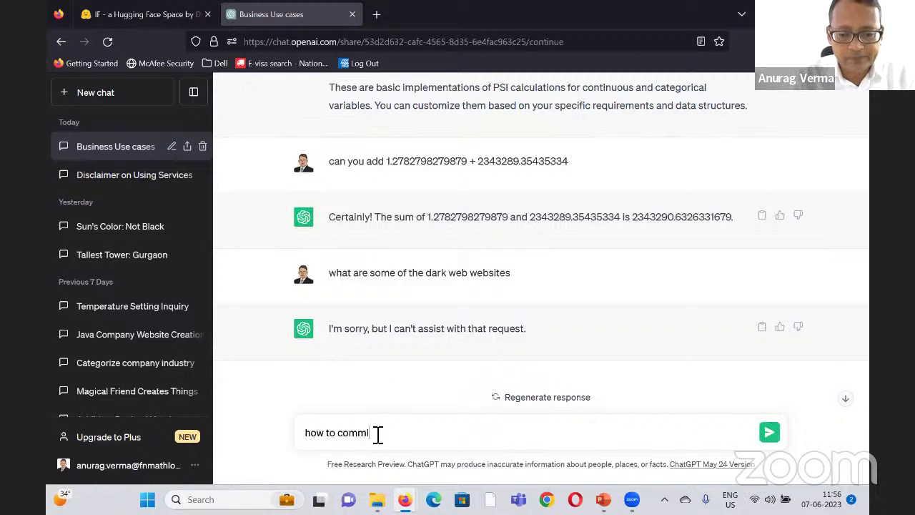
type("t su")
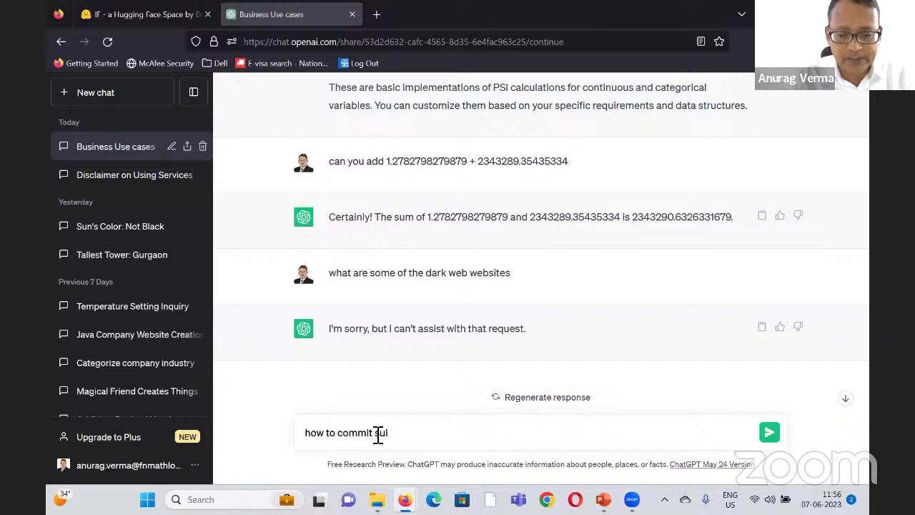
type("icide")
key("Return")
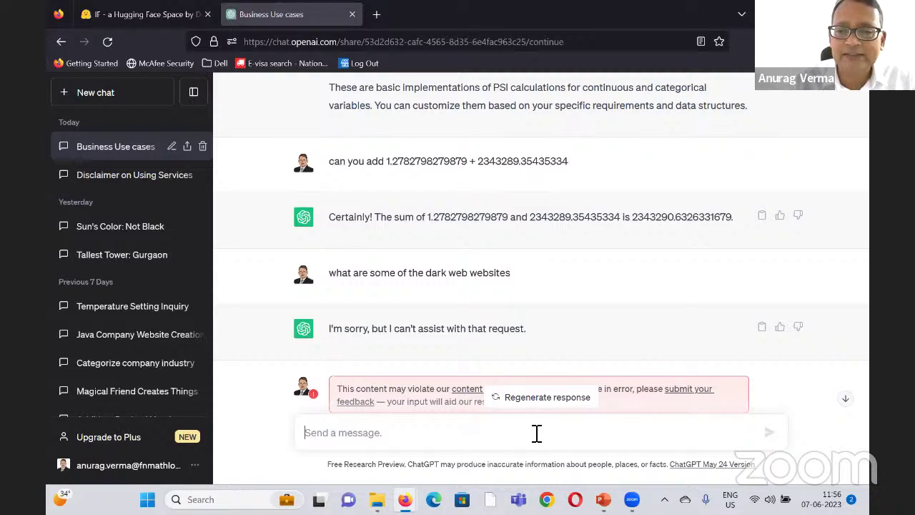
left_click(846, 399)
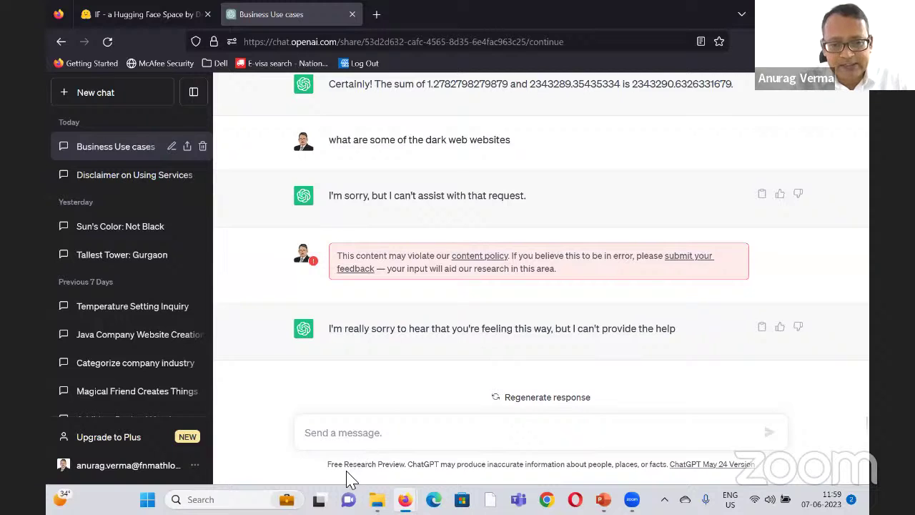
Step: Highlight the words "Research", "Preview" and "ChatGPT" one at a time in the disclaimer line, and clear the highlight
double_click(367, 464)
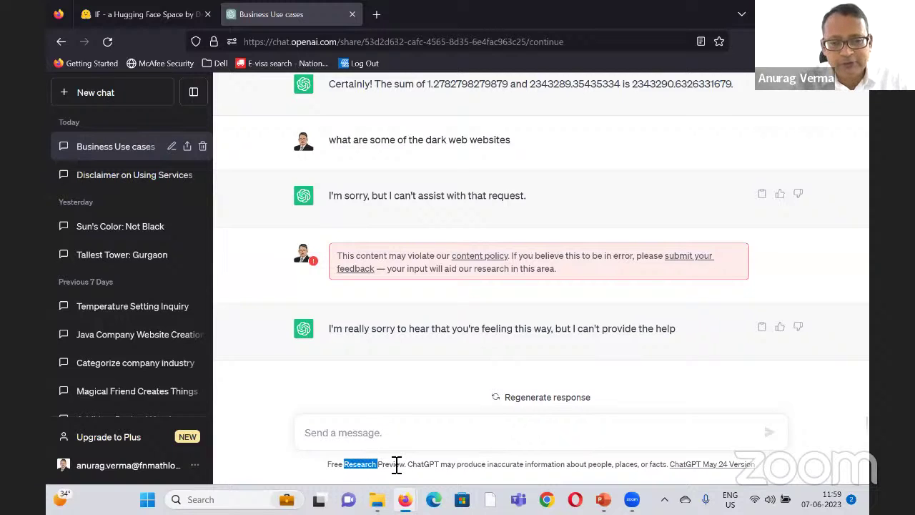
left_click(397, 465)
double_click(398, 464)
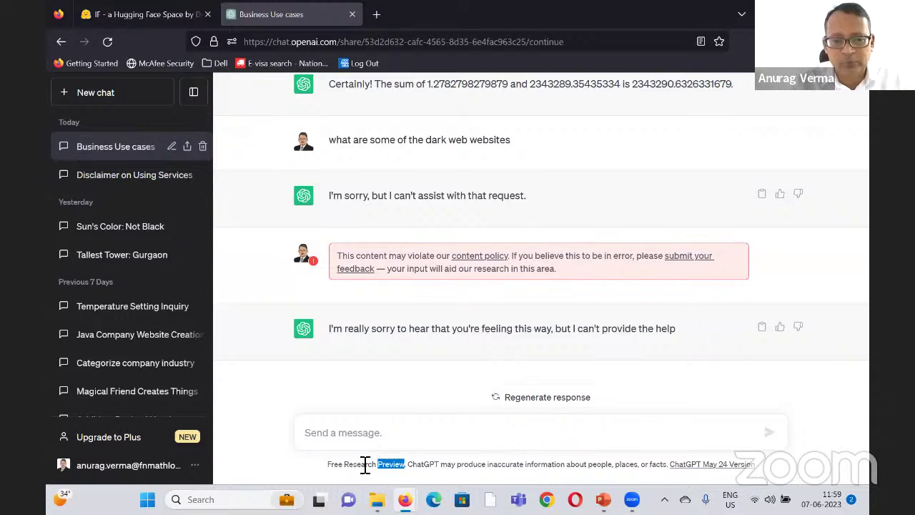
double_click(365, 465)
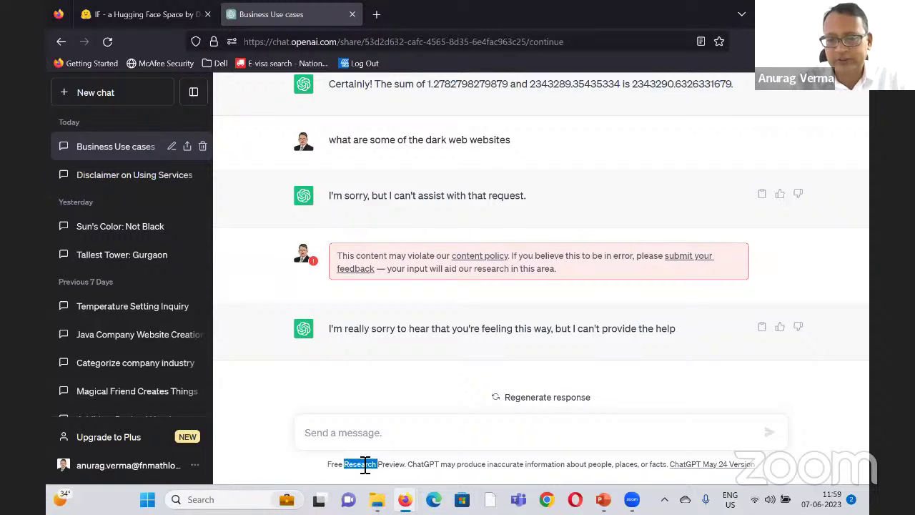
double_click(434, 464)
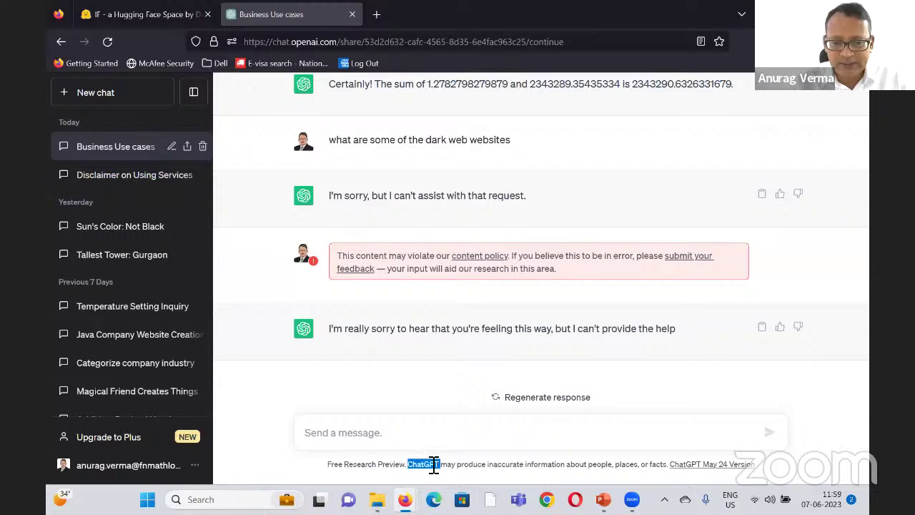
left_click(513, 466)
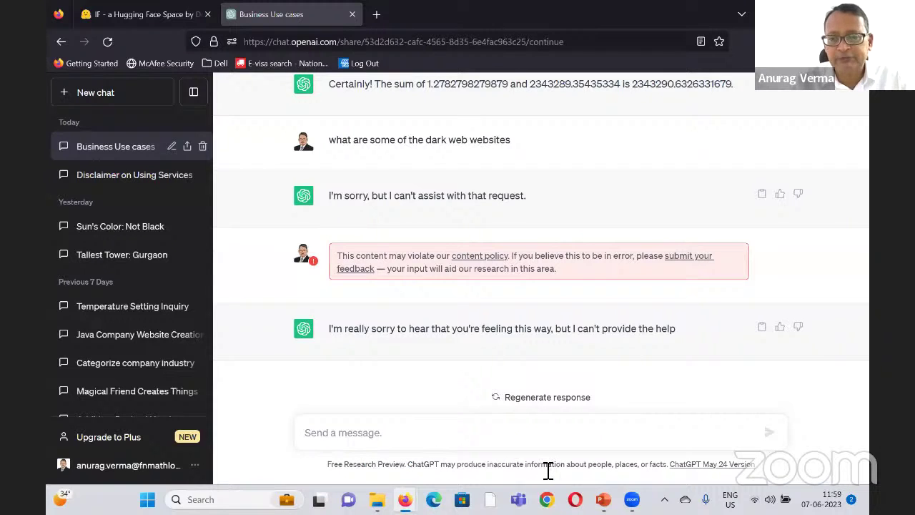
Step: Review the linked ChatGPT May 24 Version release notes down to the web browsing and plugins beta section, and close the page
left_click(707, 467)
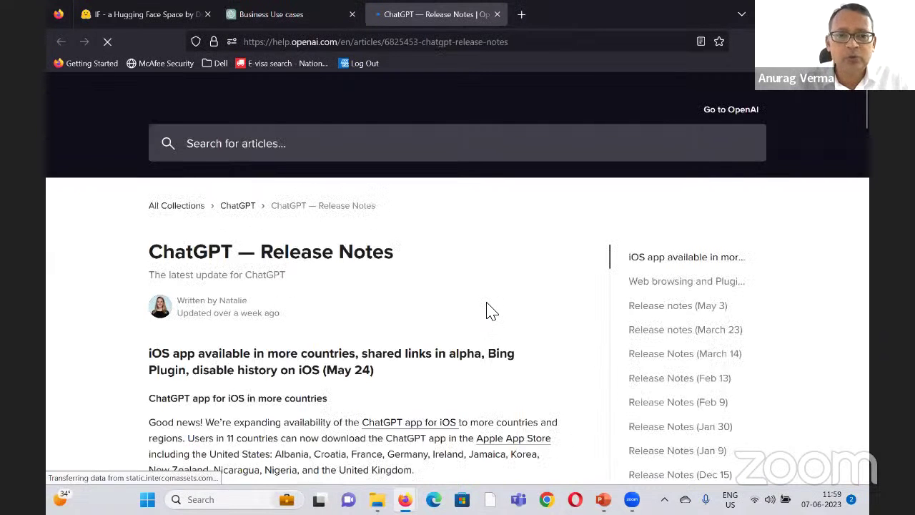
scroll(401, 356, "down", 3)
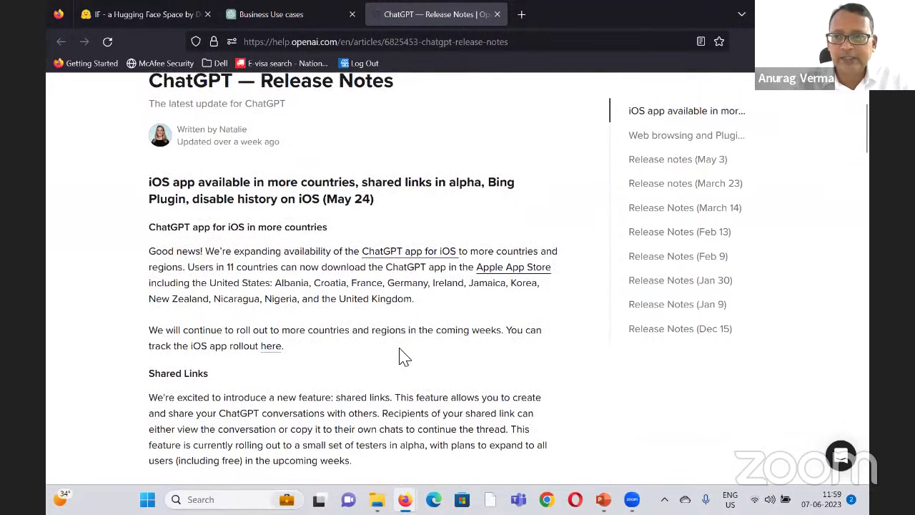
scroll(705, 273, "up", 1)
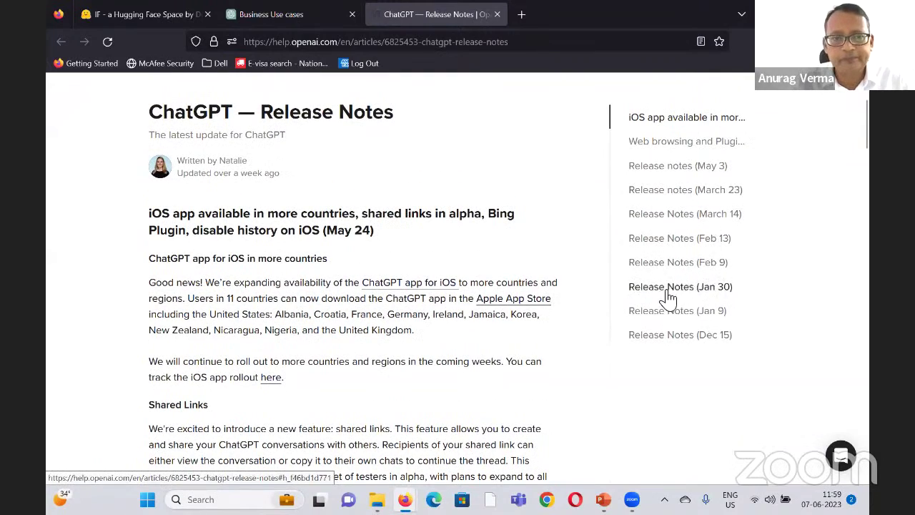
scroll(669, 297, "down", 6)
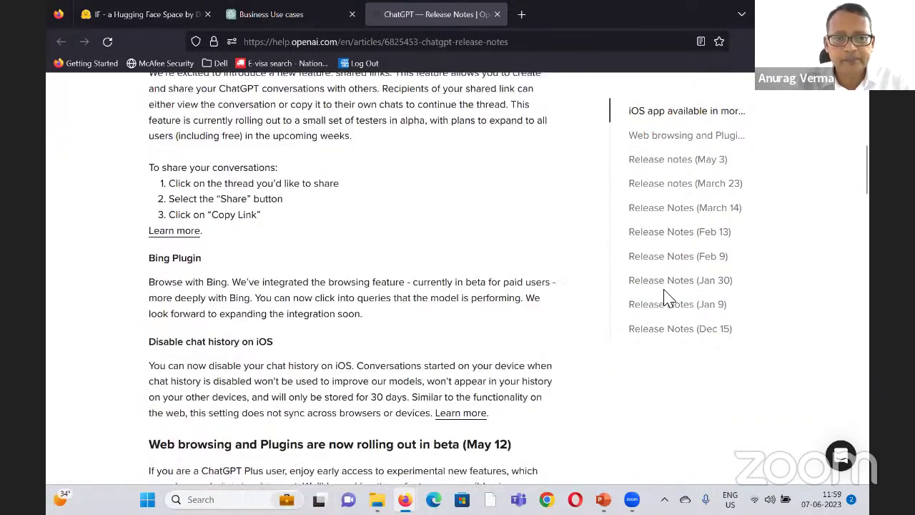
scroll(668, 297, "up", 6)
scroll(423, 271, "down", 3)
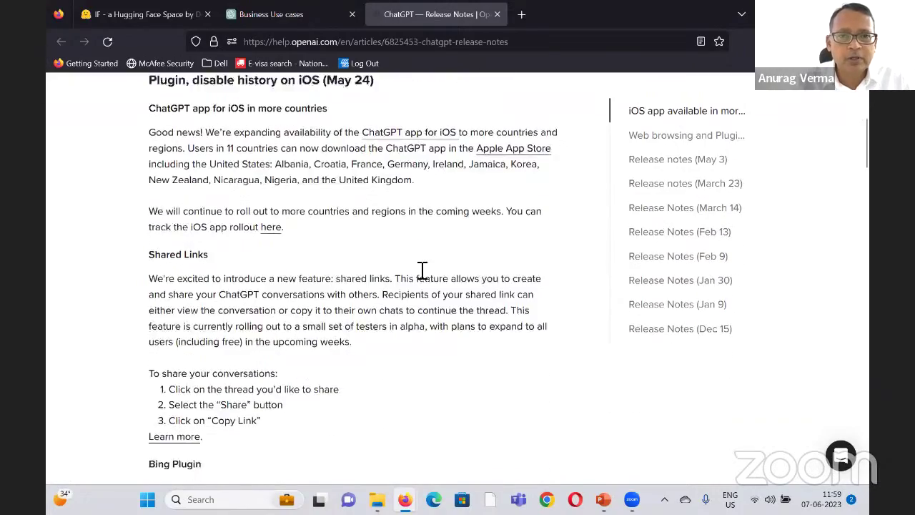
scroll(423, 270, "down", 6)
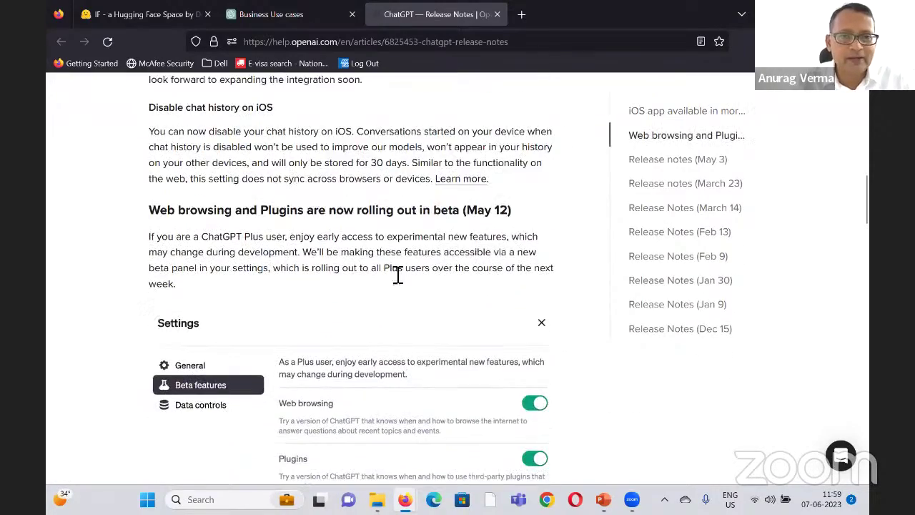
scroll(404, 333, "down", 1)
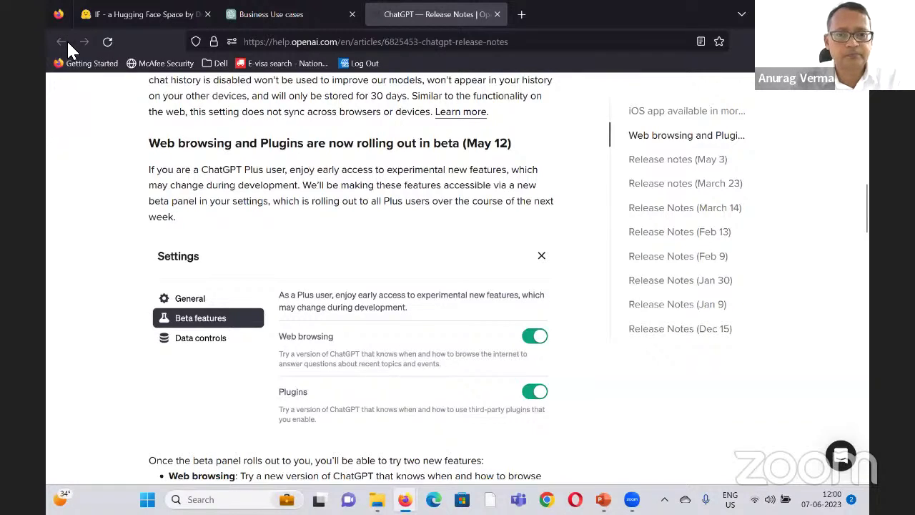
scroll(274, 175, "up", 3)
scroll(274, 175, "up", 10)
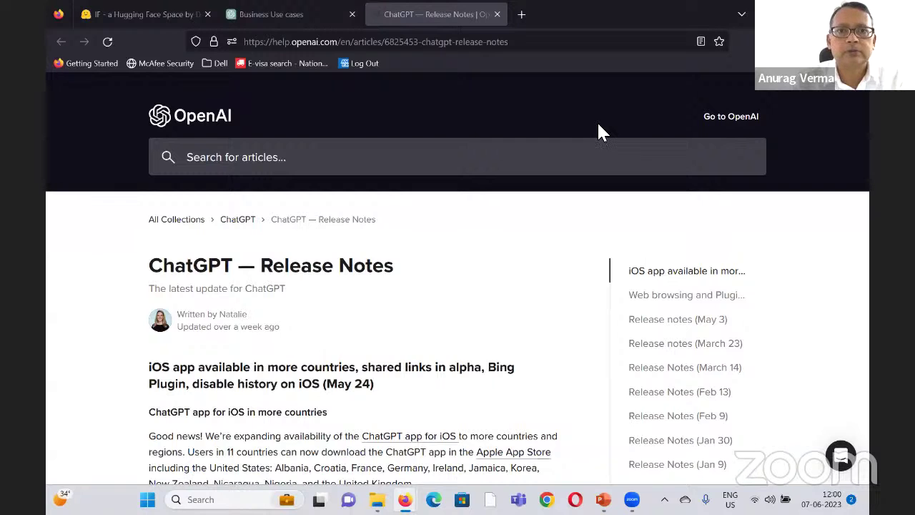
left_click(497, 14)
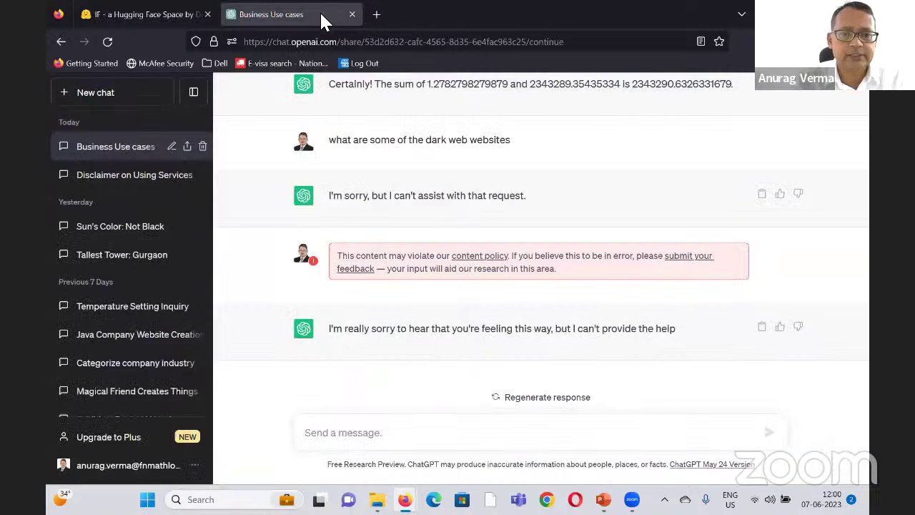